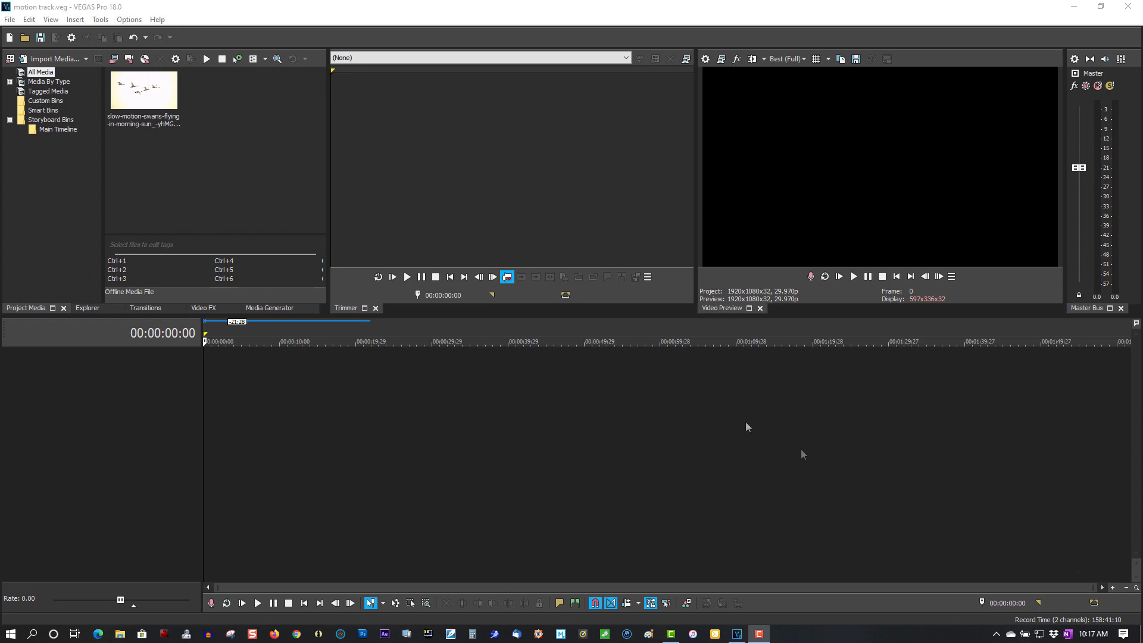
Place the swans clip at the timeline start, play it back, then return to frame 0
left_click_drag(141, 112, 227, 372)
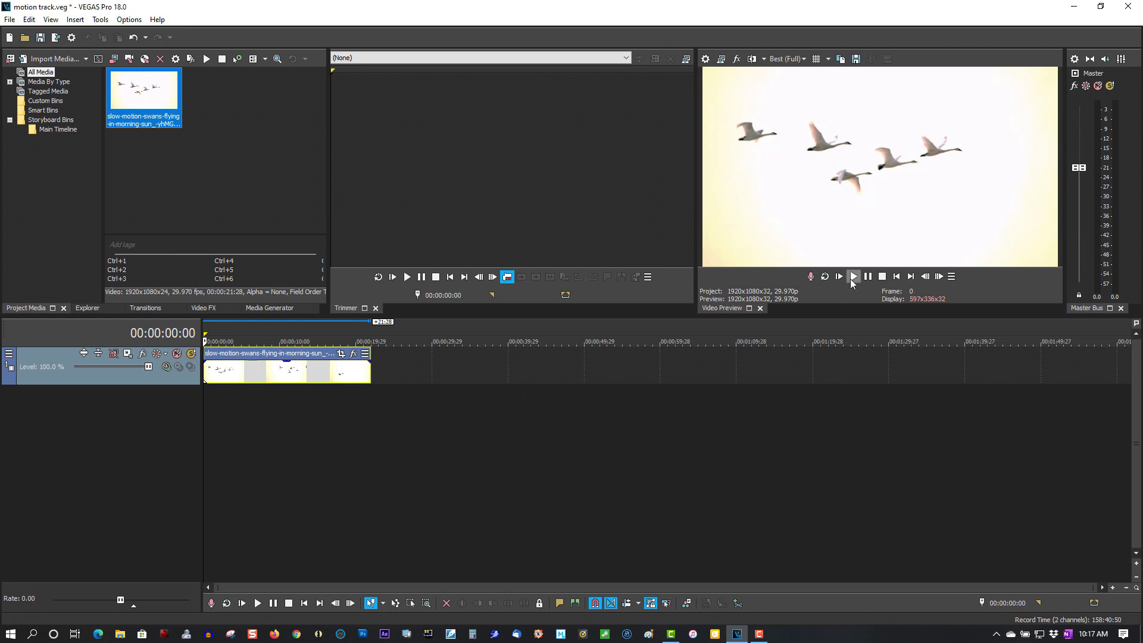
left_click(853, 277)
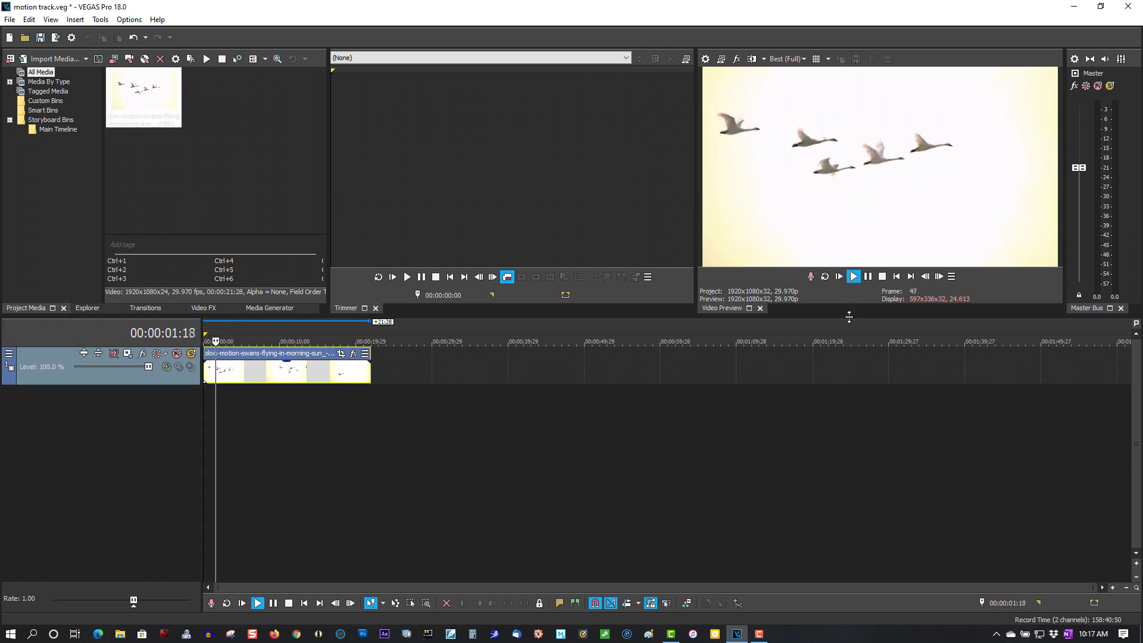
left_click(897, 281)
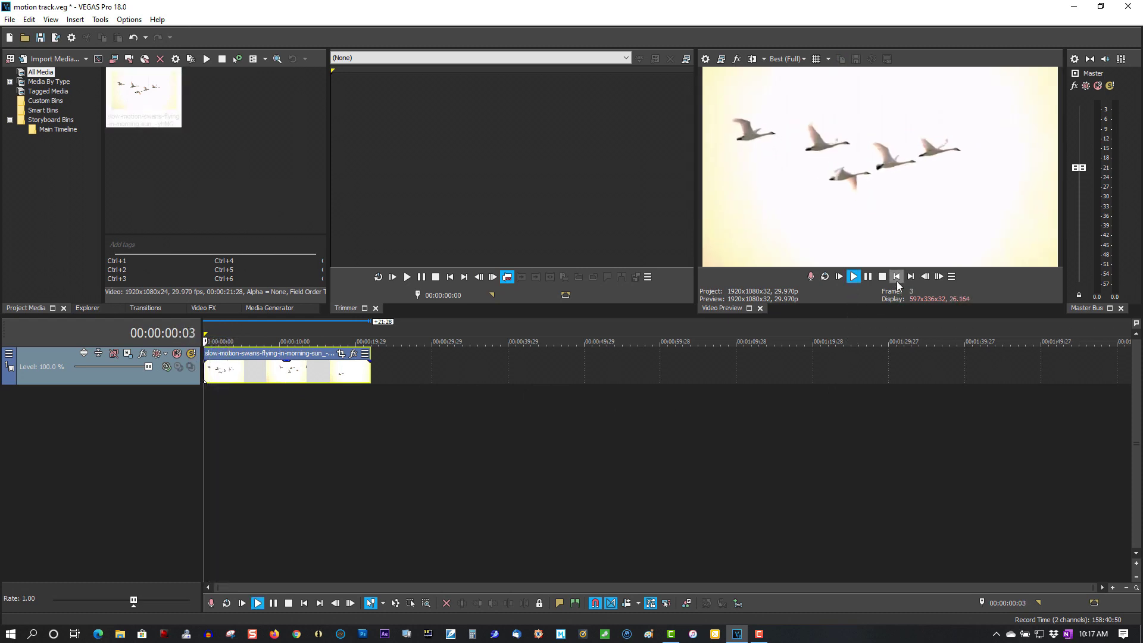
left_click(881, 277)
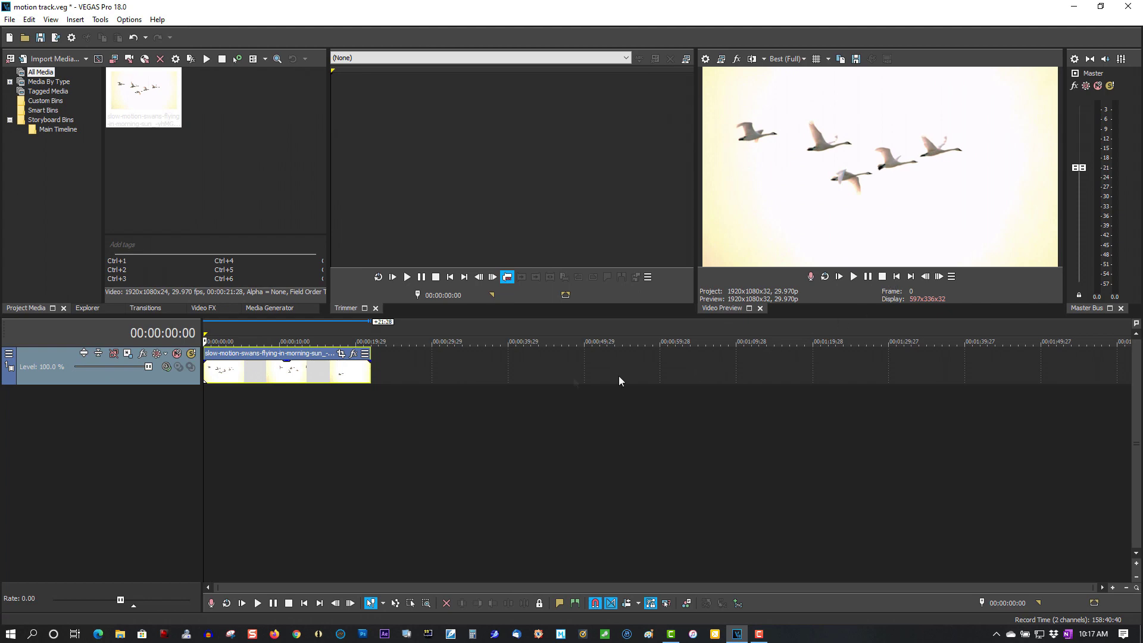
Open Motion Tracking for the swans clip and add a tracking region
right_click(250, 367)
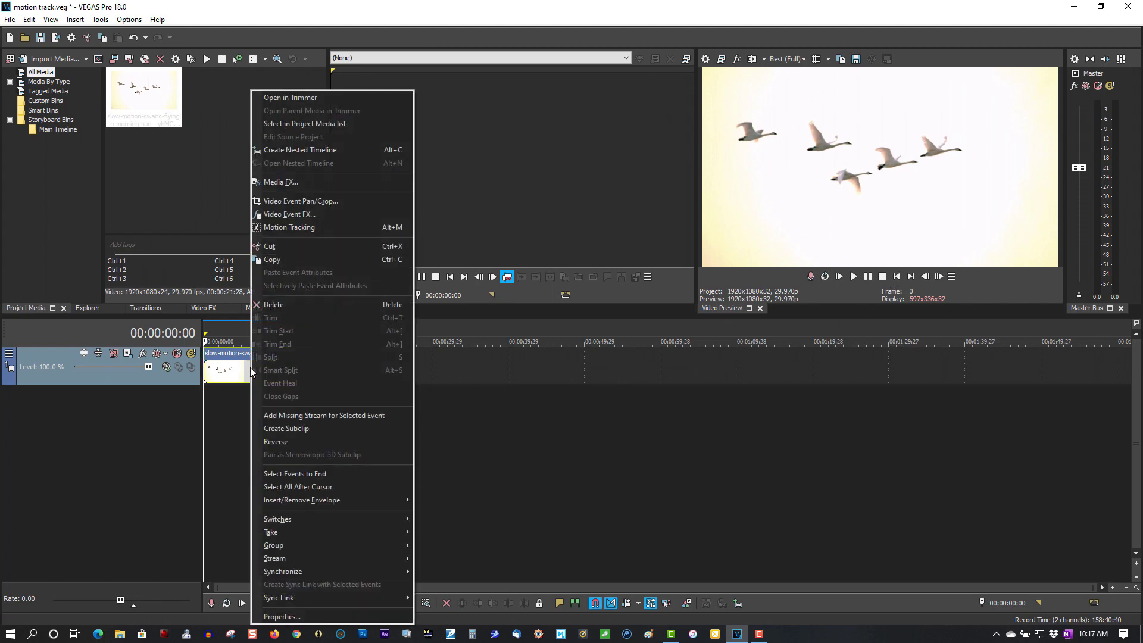
left_click(295, 227)
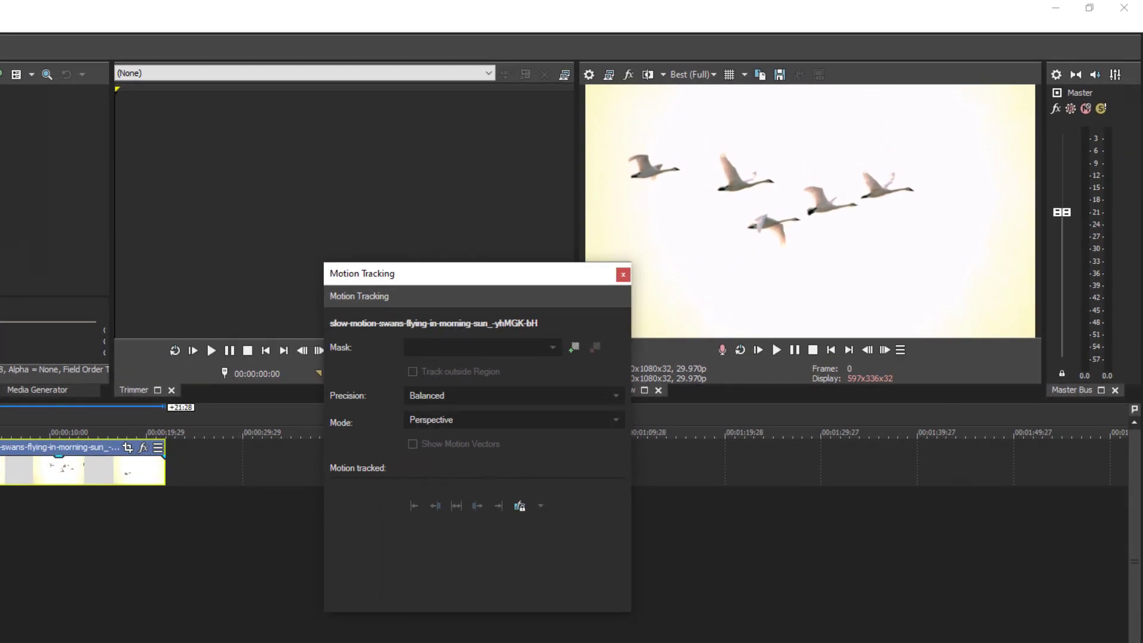
left_click(573, 352)
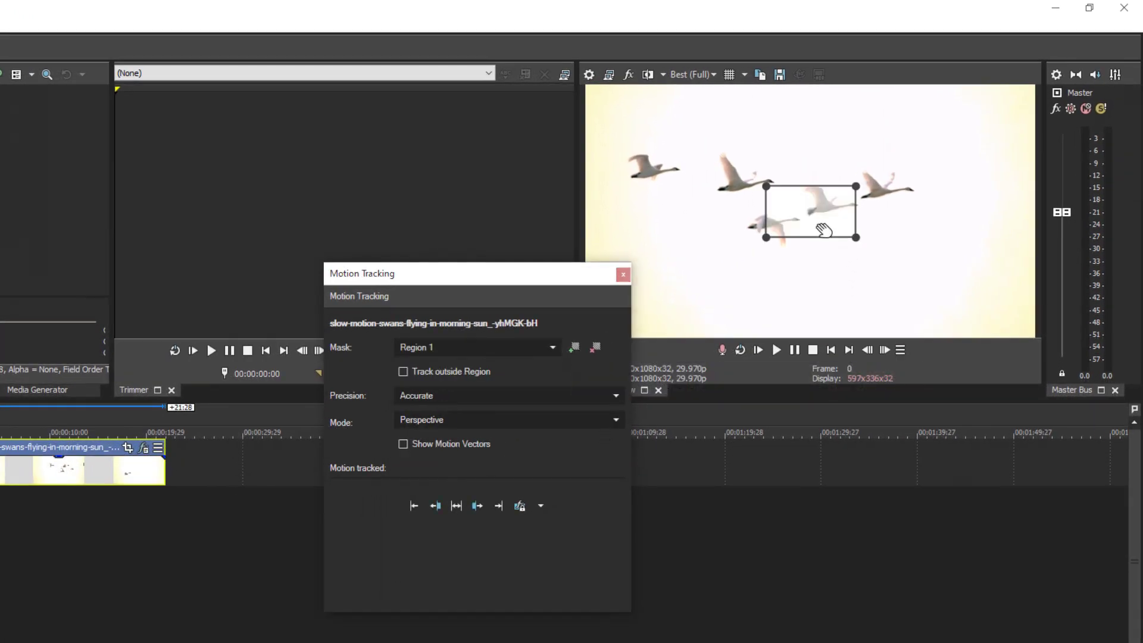
Move Region 1 onto one swan and pull its four corners tightly around it
left_click_drag(824, 229, 790, 241)
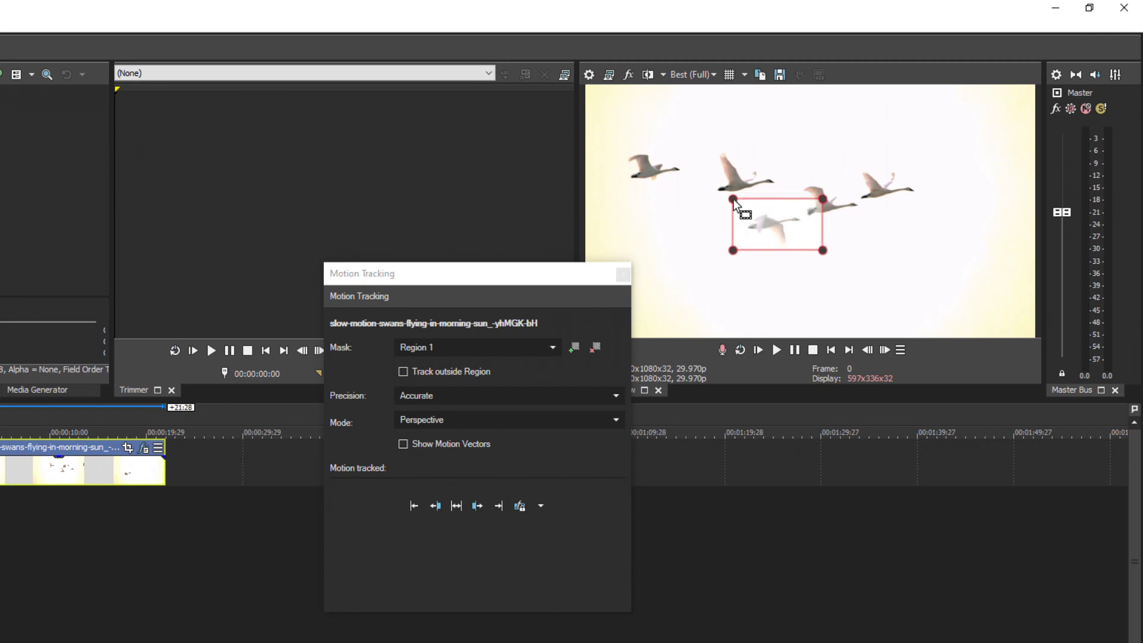
left_click_drag(733, 198, 748, 209)
left_click_drag(735, 251, 745, 236)
left_click_drag(824, 251, 792, 247)
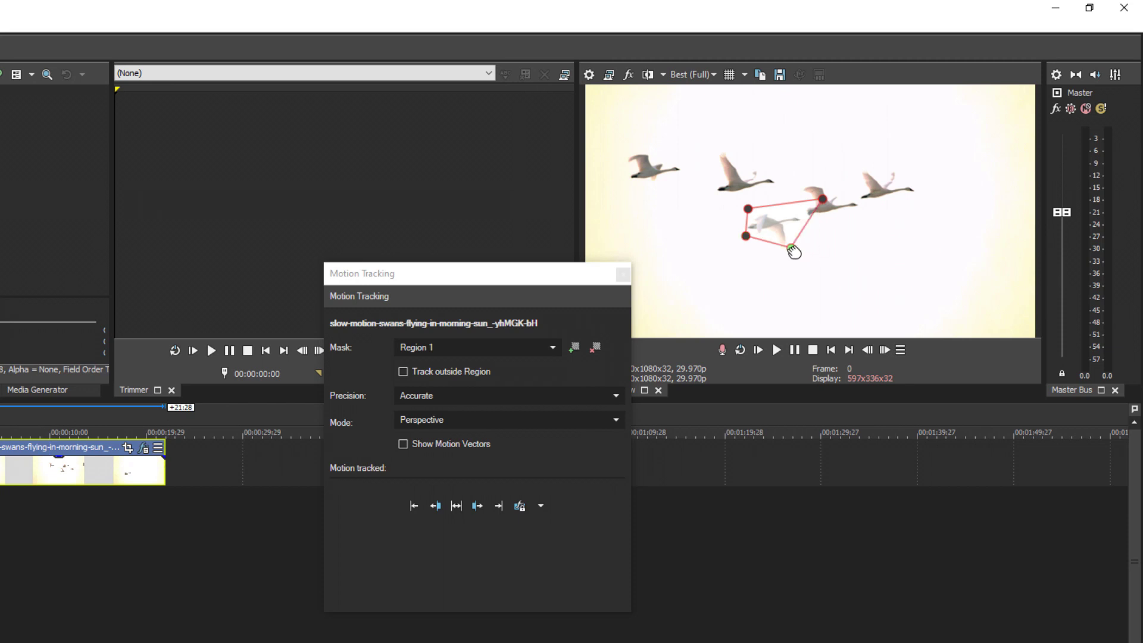
left_click_drag(822, 199, 808, 218)
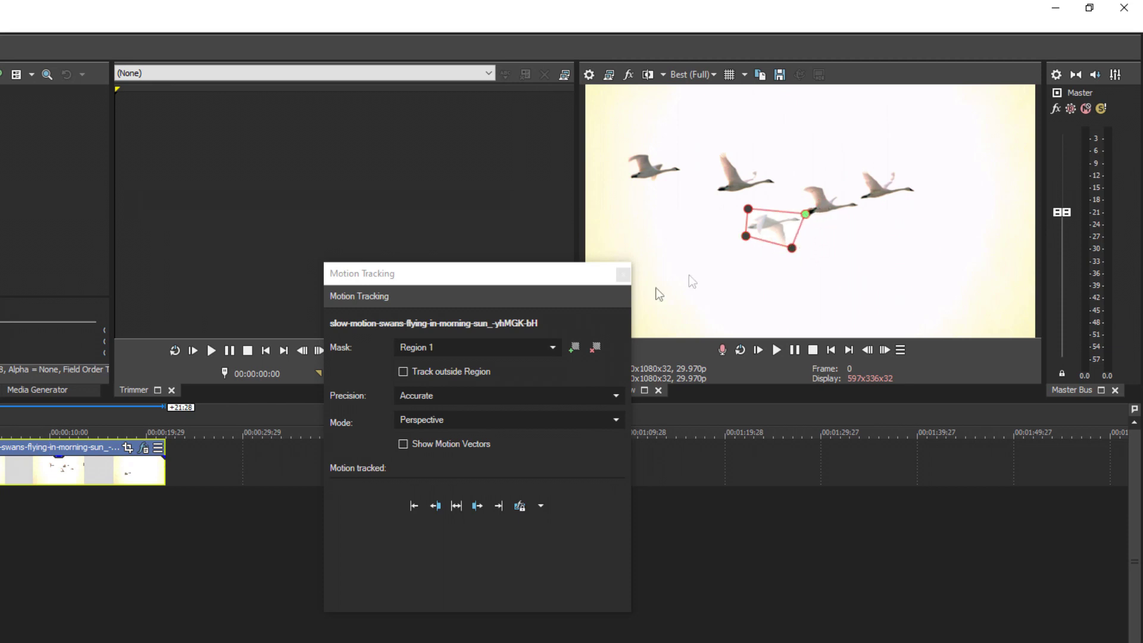
Track Region 1 forward in Location mode with Accurate precision through frame 522
left_click(516, 394)
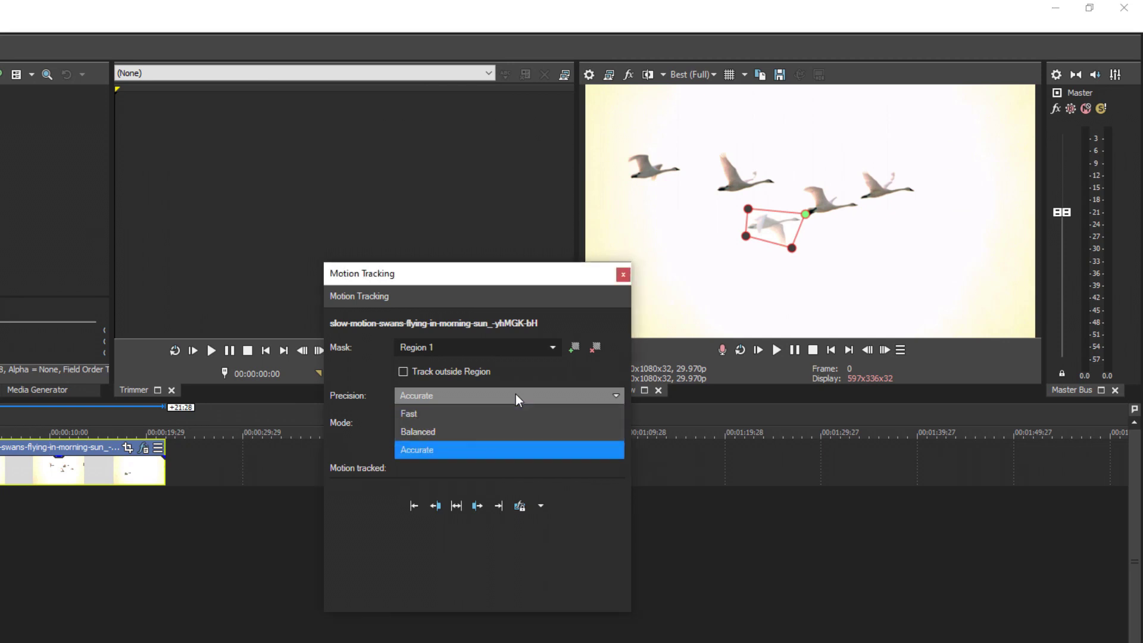
left_click(515, 394)
left_click(523, 422)
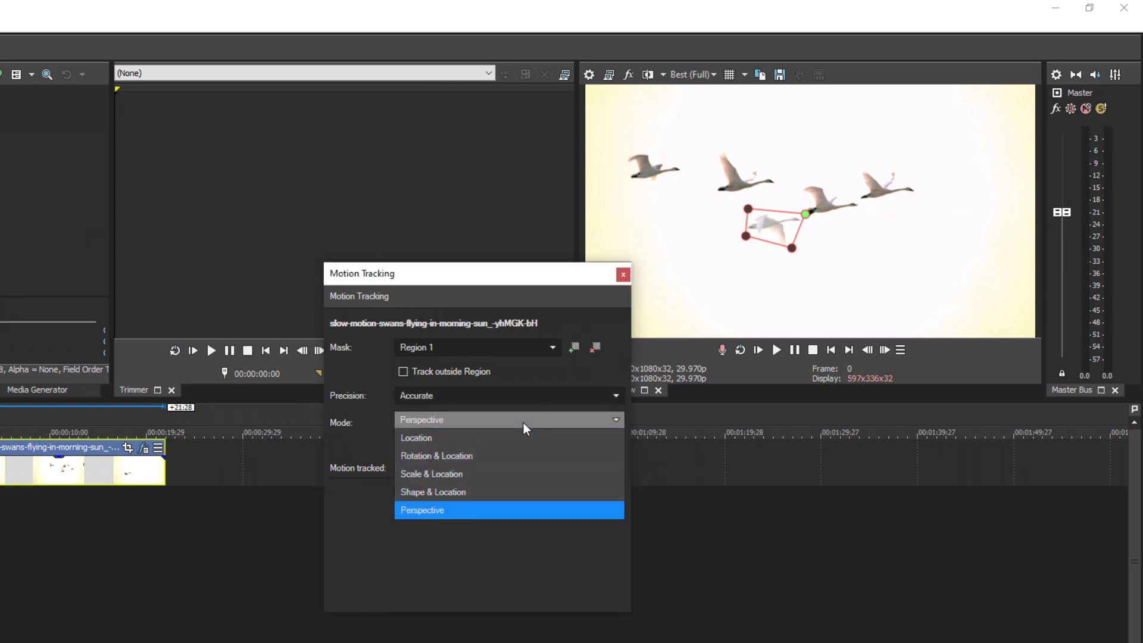
left_click(520, 437)
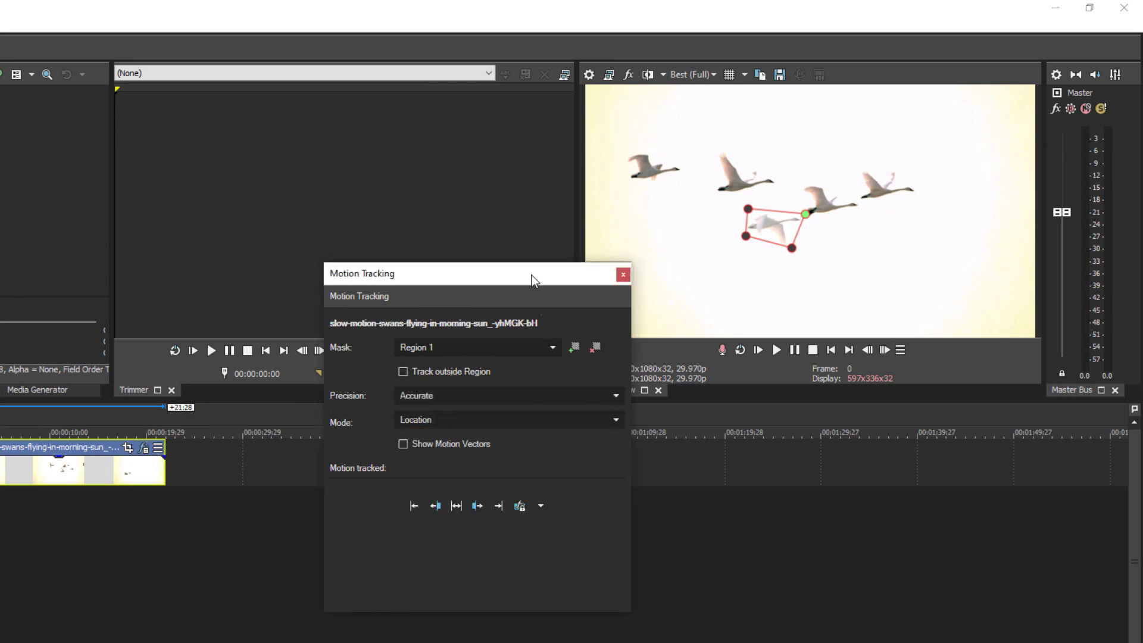
left_click_drag(531, 275, 399, 244)
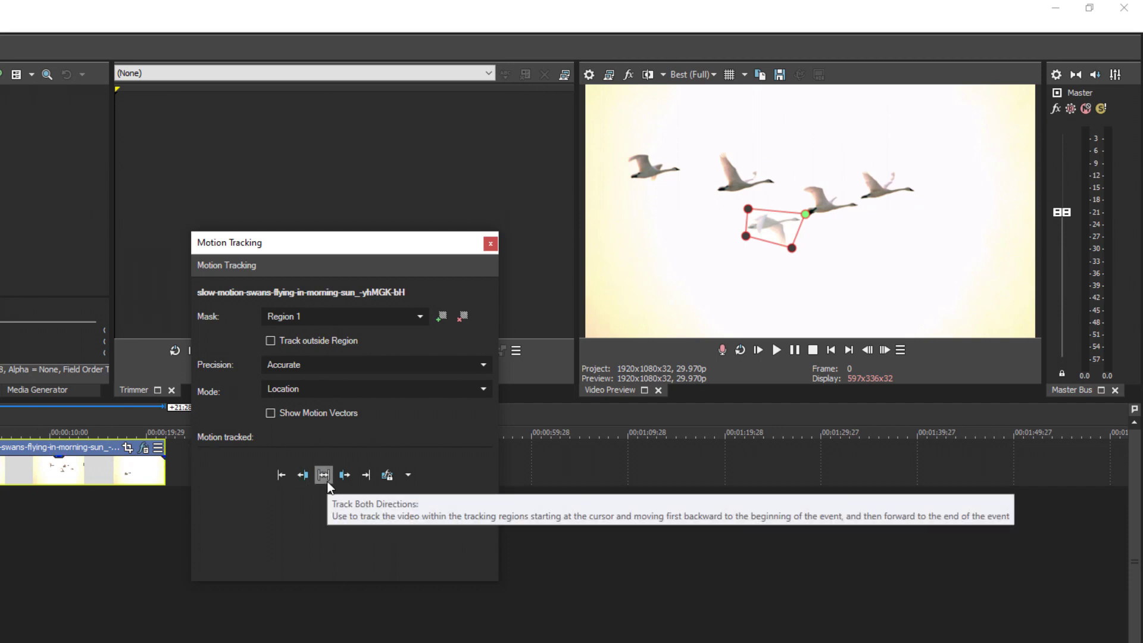
left_click(365, 475)
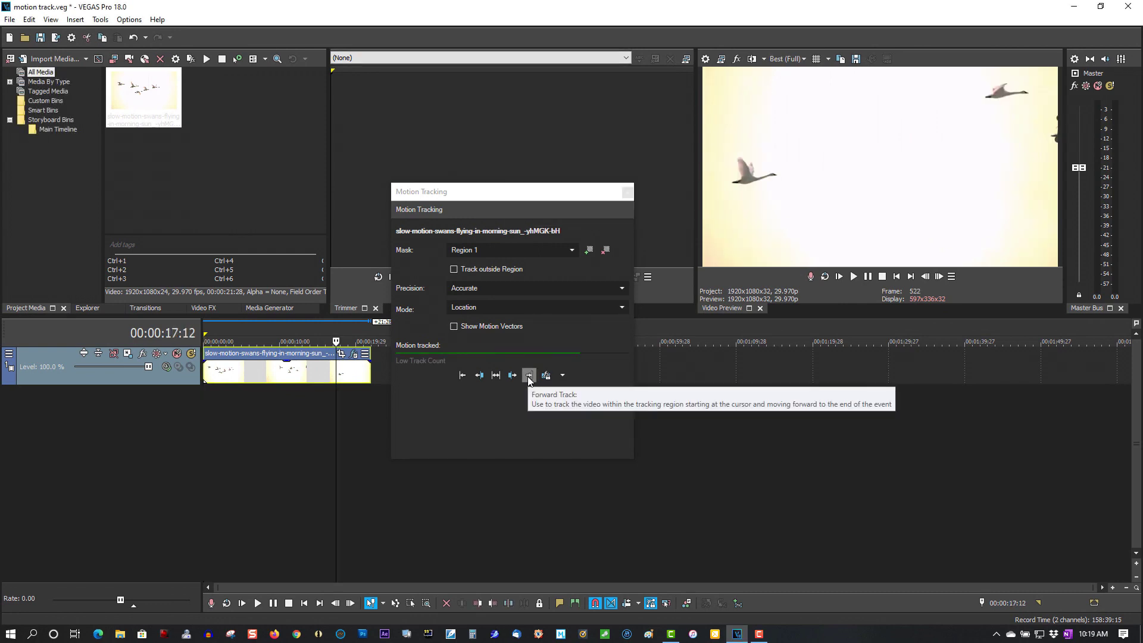
Add a new video track above the swans clip and insert a text event on it
left_click(628, 192)
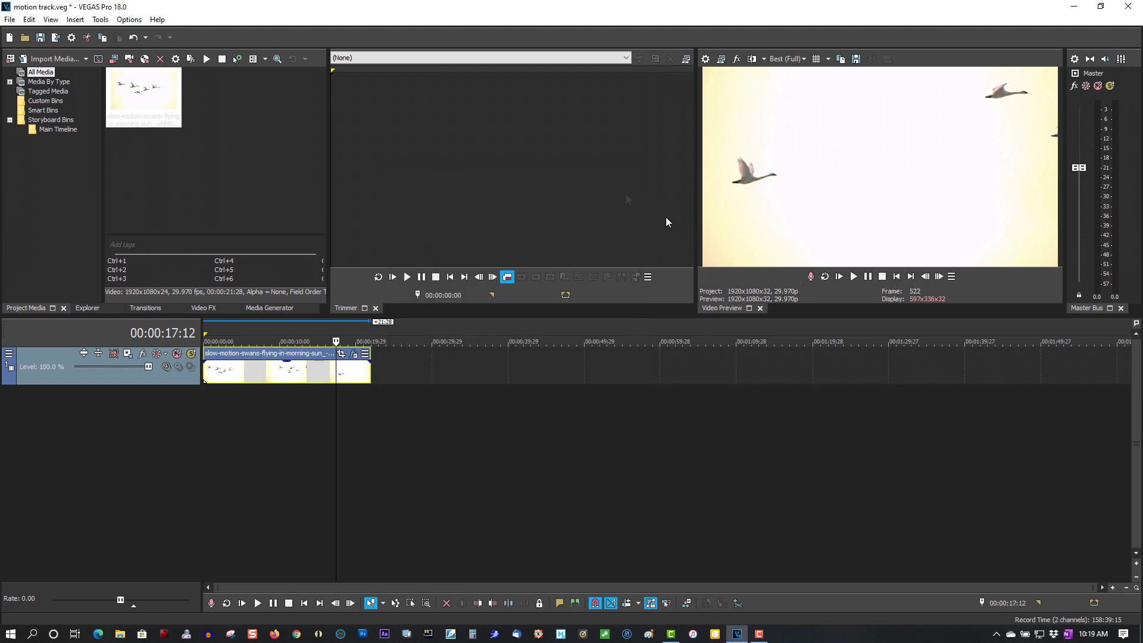
left_click(897, 277)
right_click(400, 377)
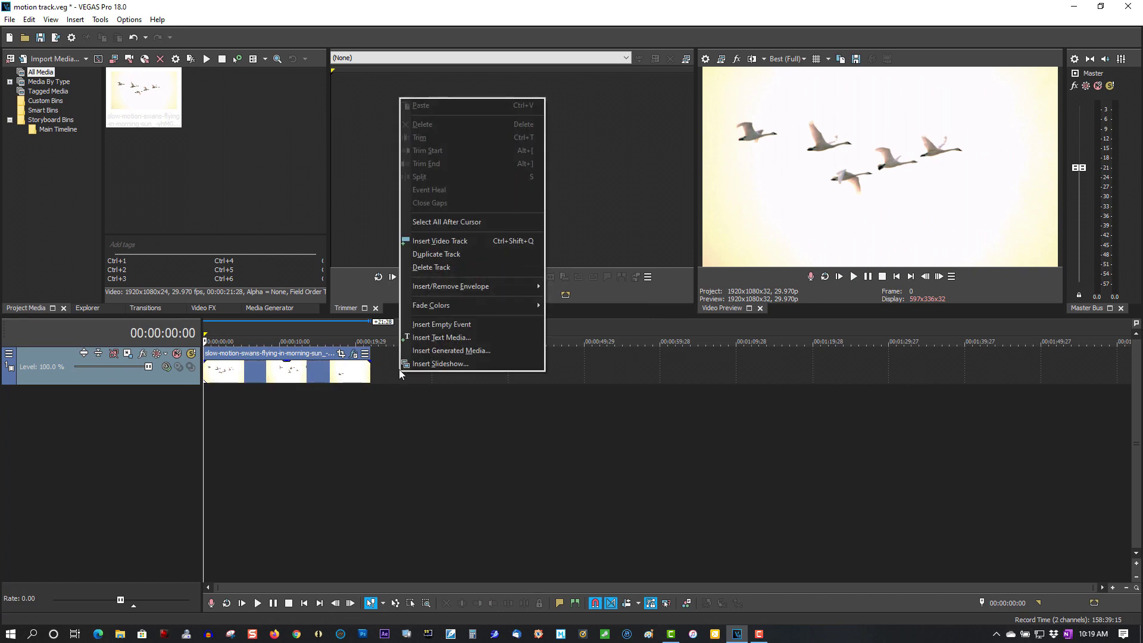
left_click(447, 244)
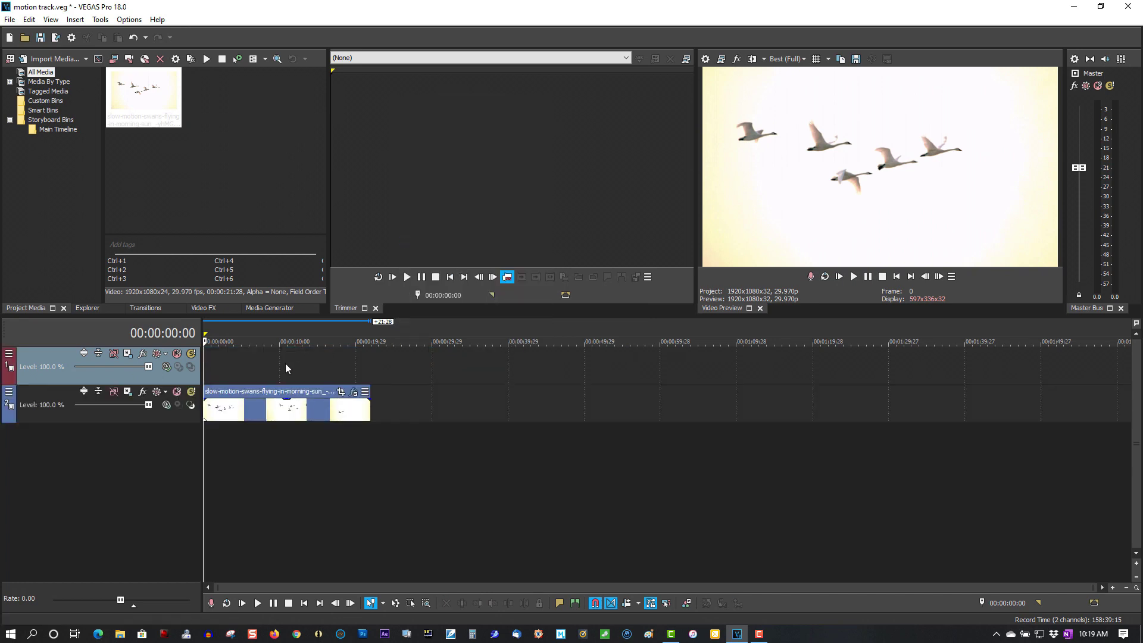
right_click(285, 363)
left_click(313, 328)
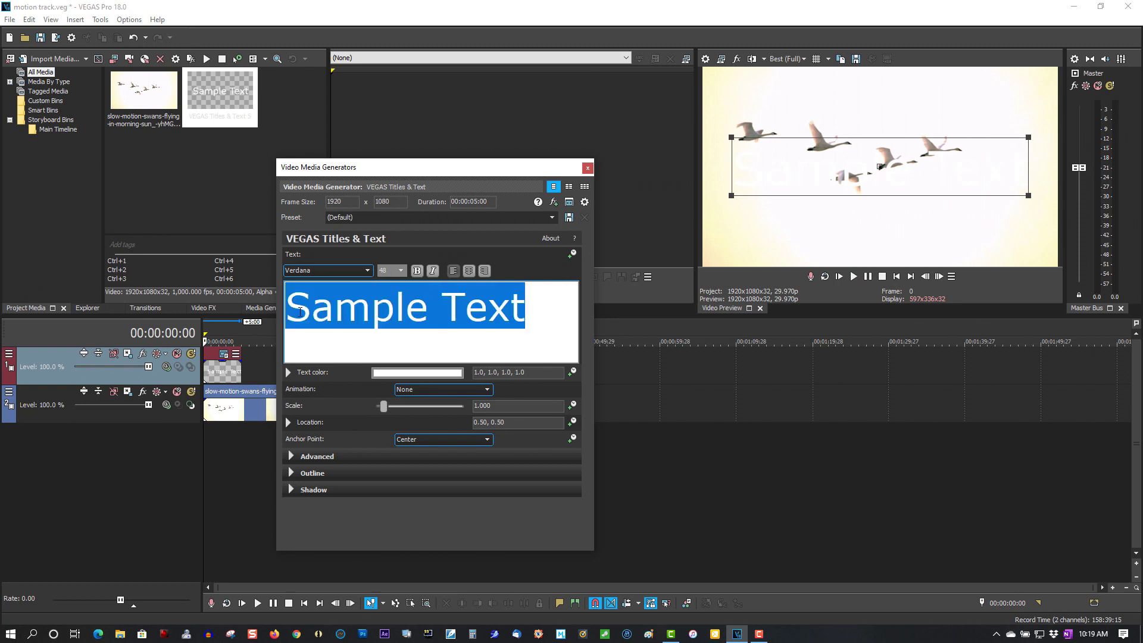
Type 'Birds' and make it near-black, bold, 22-point text
type("Birds")
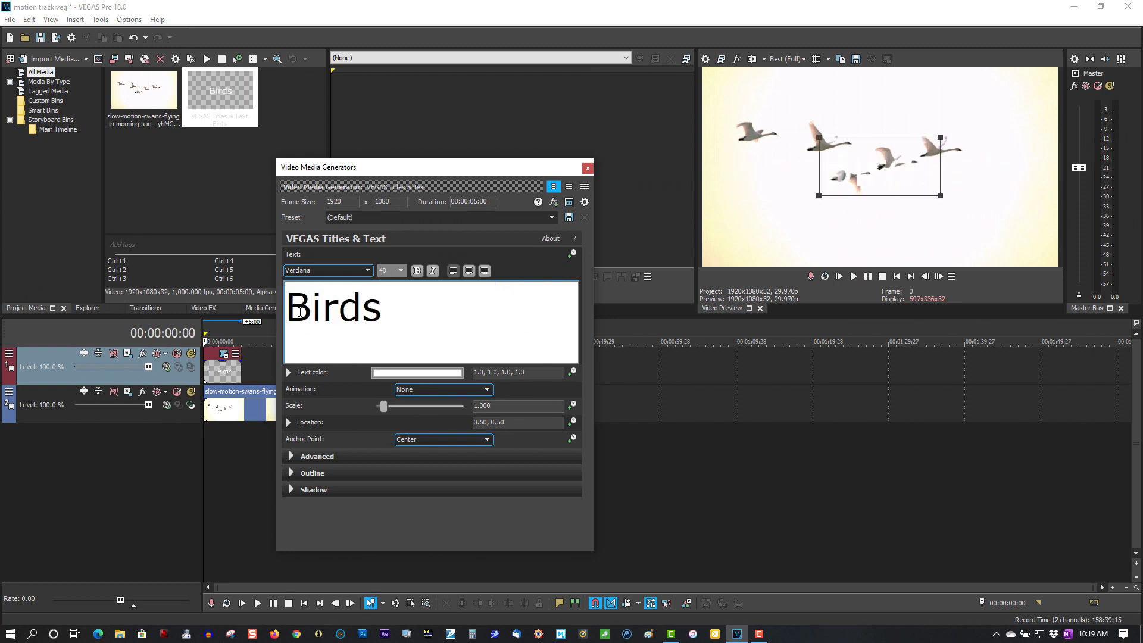
double_click(296, 316)
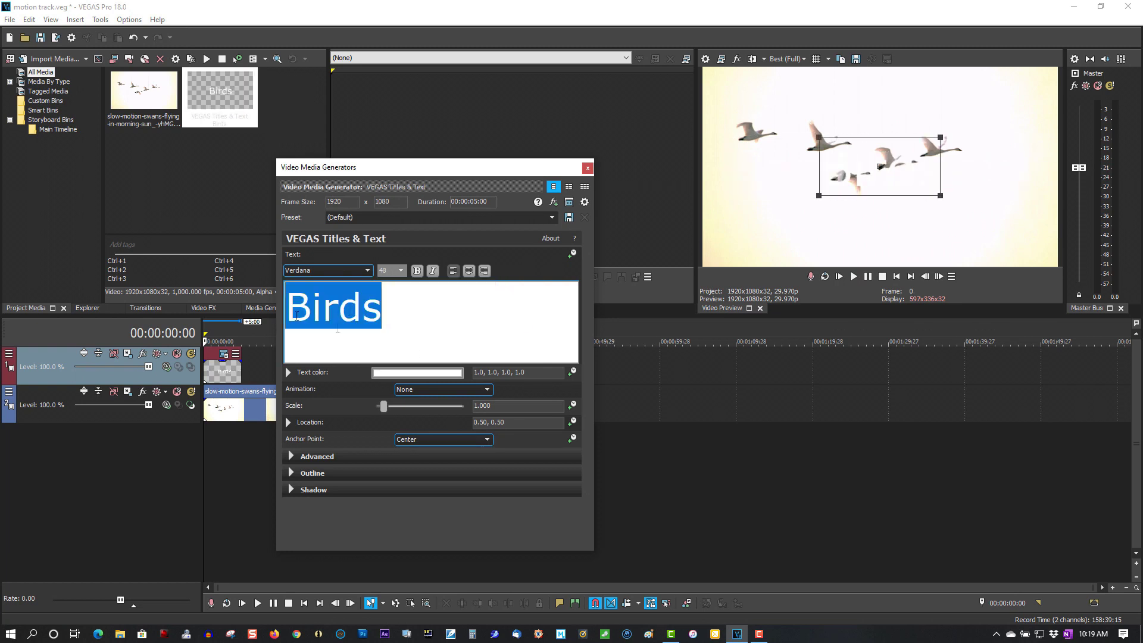
left_click(417, 372)
left_click(457, 408)
left_click_drag(457, 495, 456, 517)
left_click(320, 514)
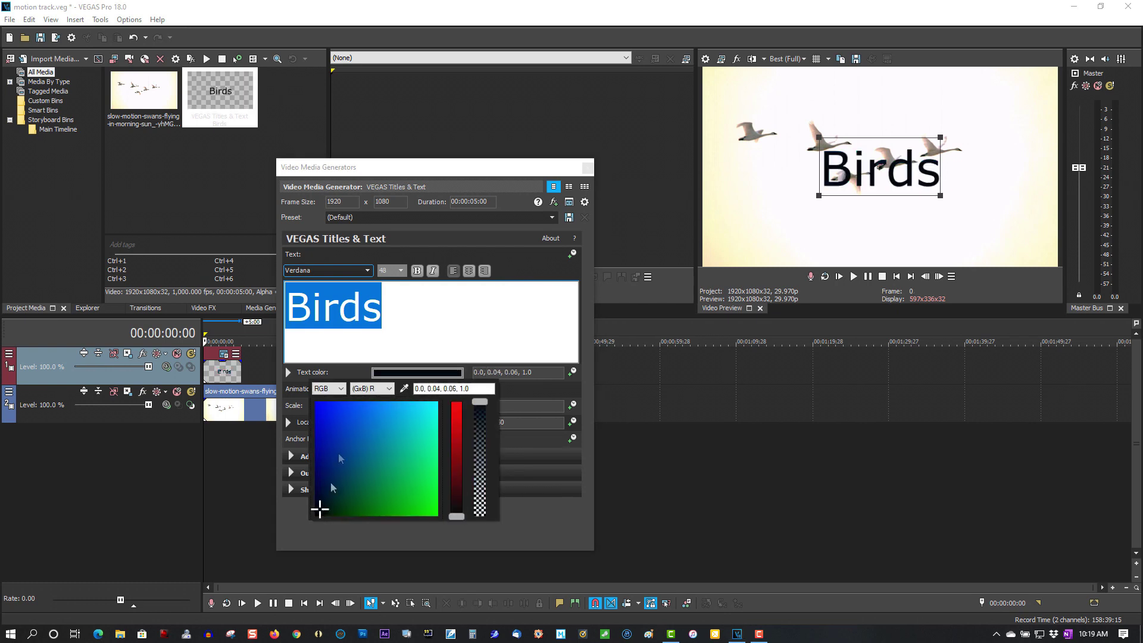
left_click(417, 271)
left_click(401, 271)
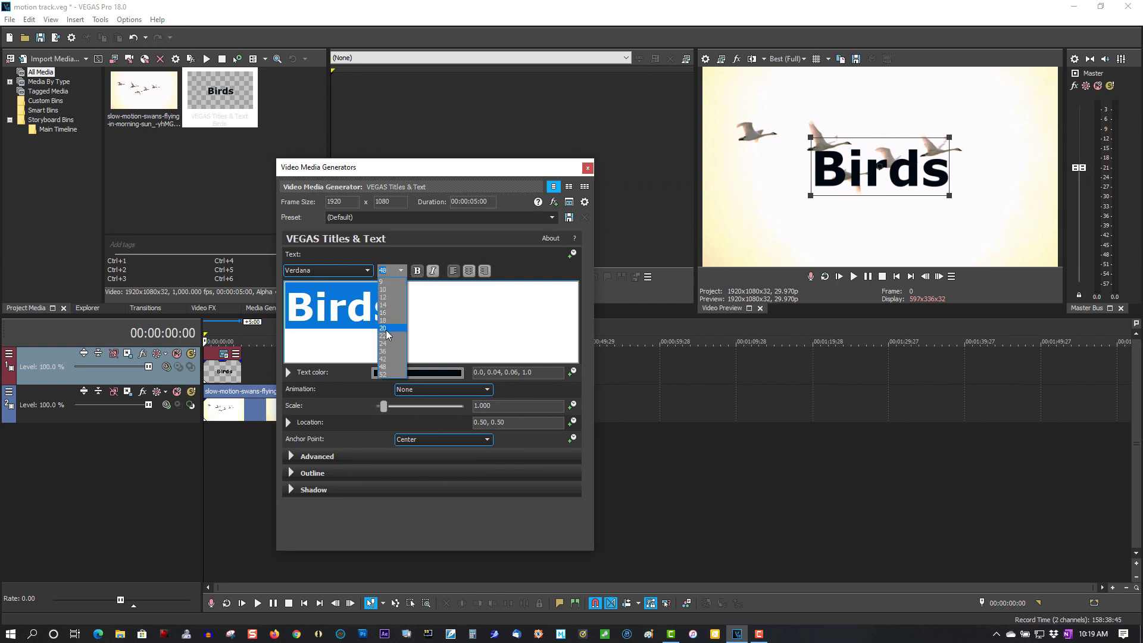
left_click(384, 336)
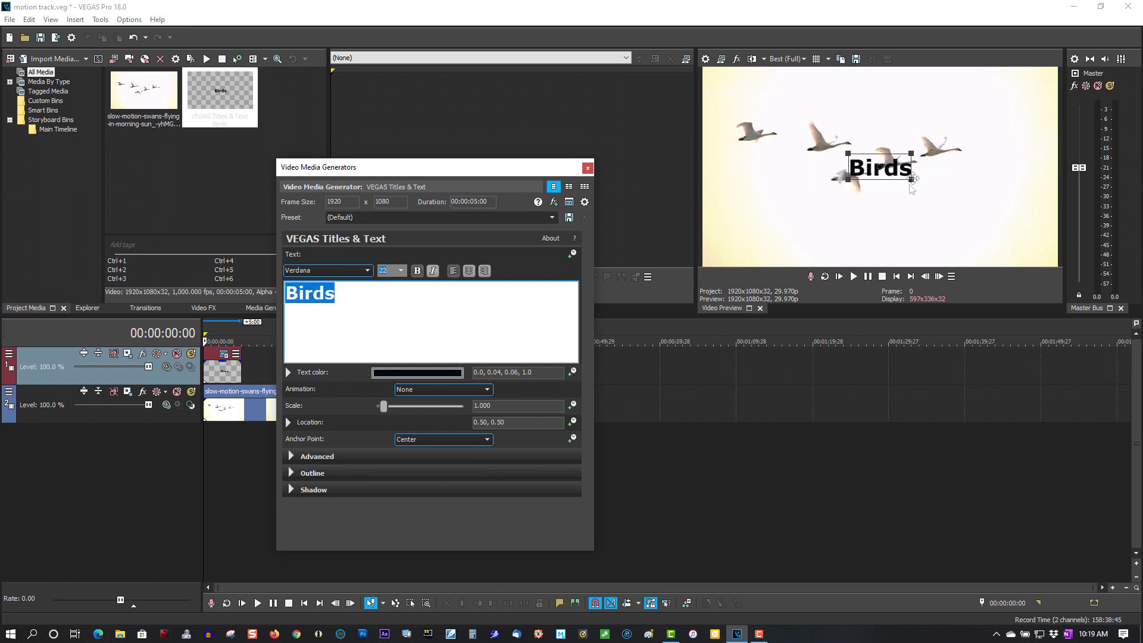
Move the Birds title below the swans, then stretch its event to the swans clip's length
left_click_drag(880, 173, 853, 204)
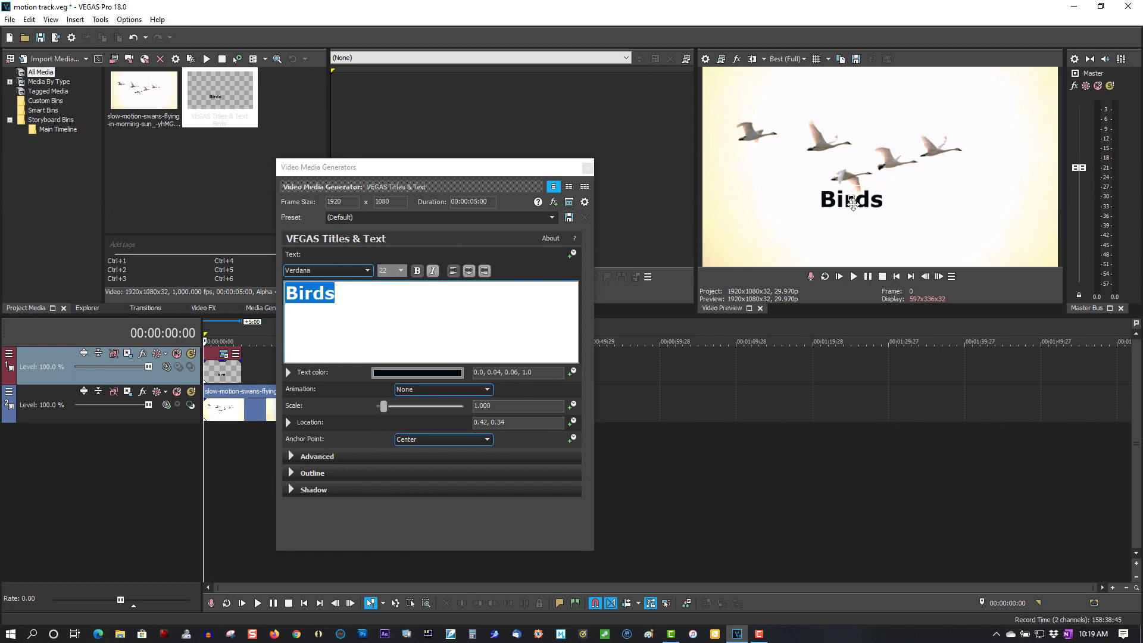
left_click(587, 167)
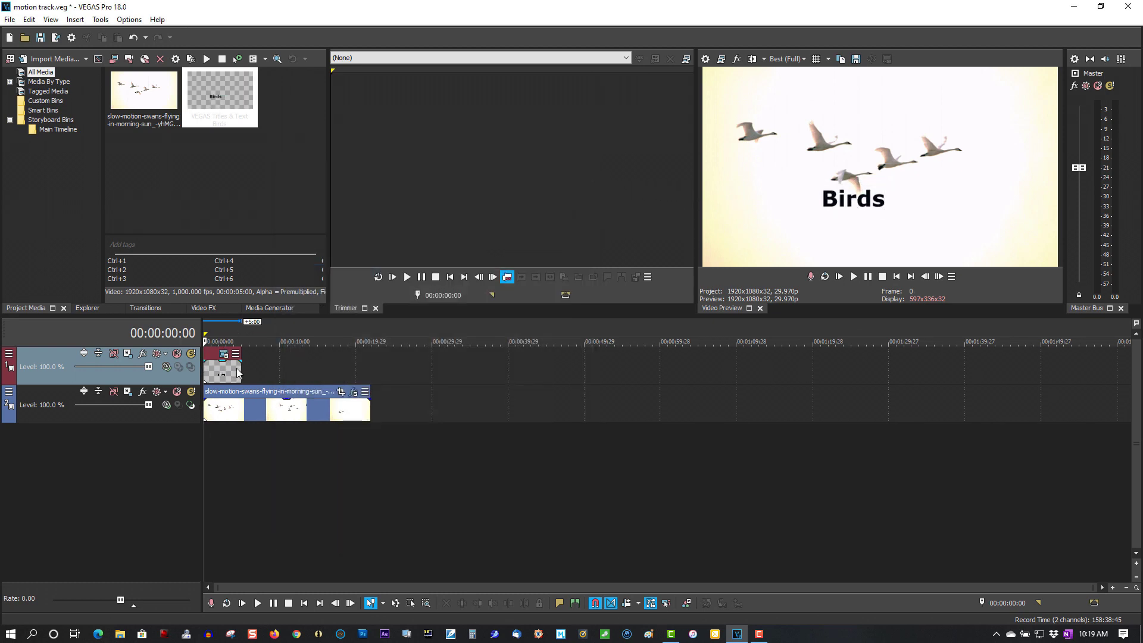
left_click_drag(241, 372, 370, 370)
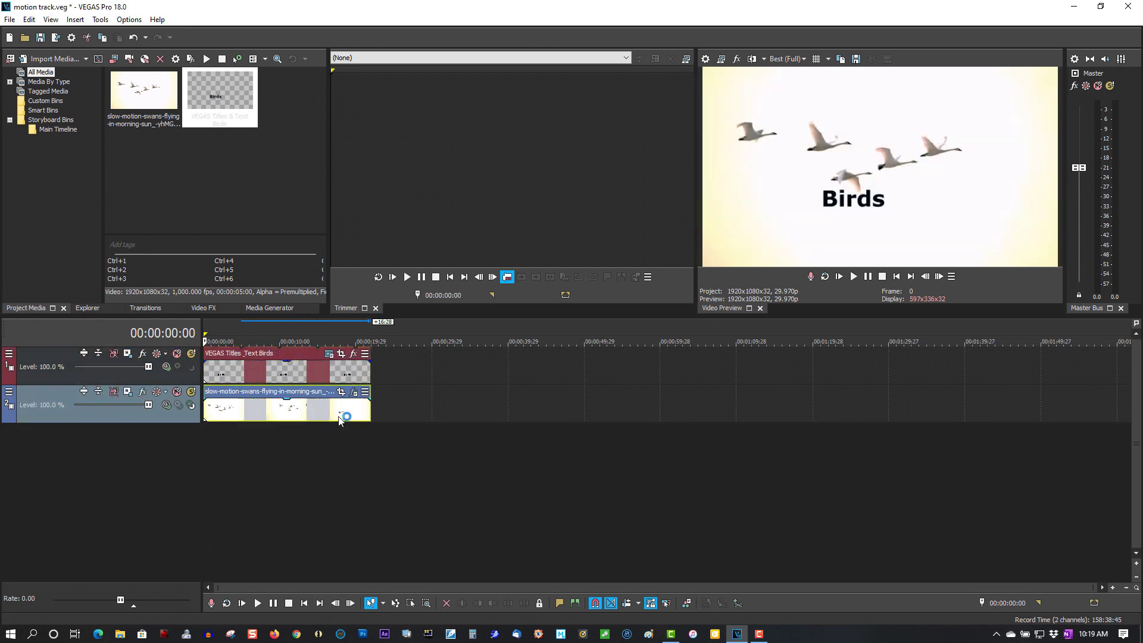
Transfer the swan's tracked motion to the 'VEGAS Titles & Text Birds' event as a PiP effect
right_click(340, 412)
left_click(392, 227)
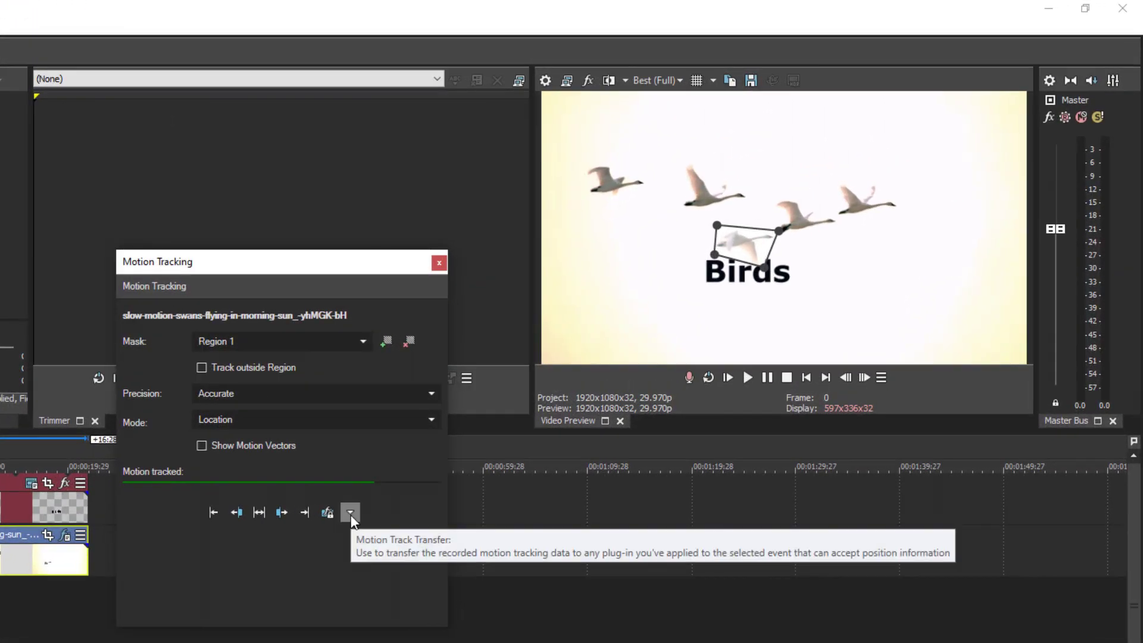
left_click(350, 512)
mouse_move(361, 537)
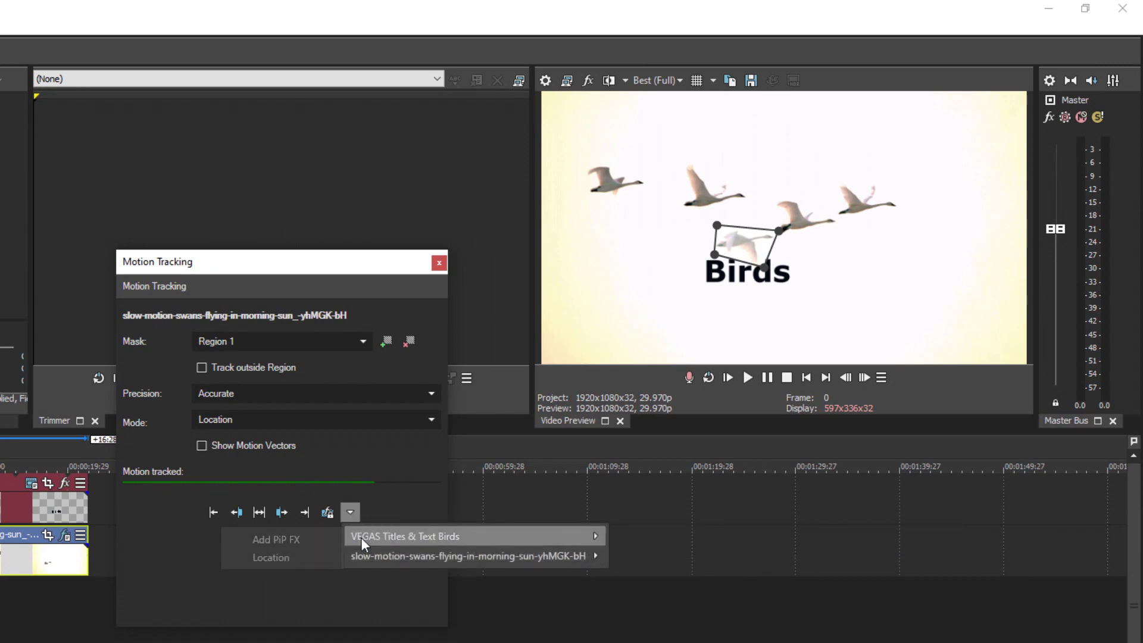
left_click(316, 538)
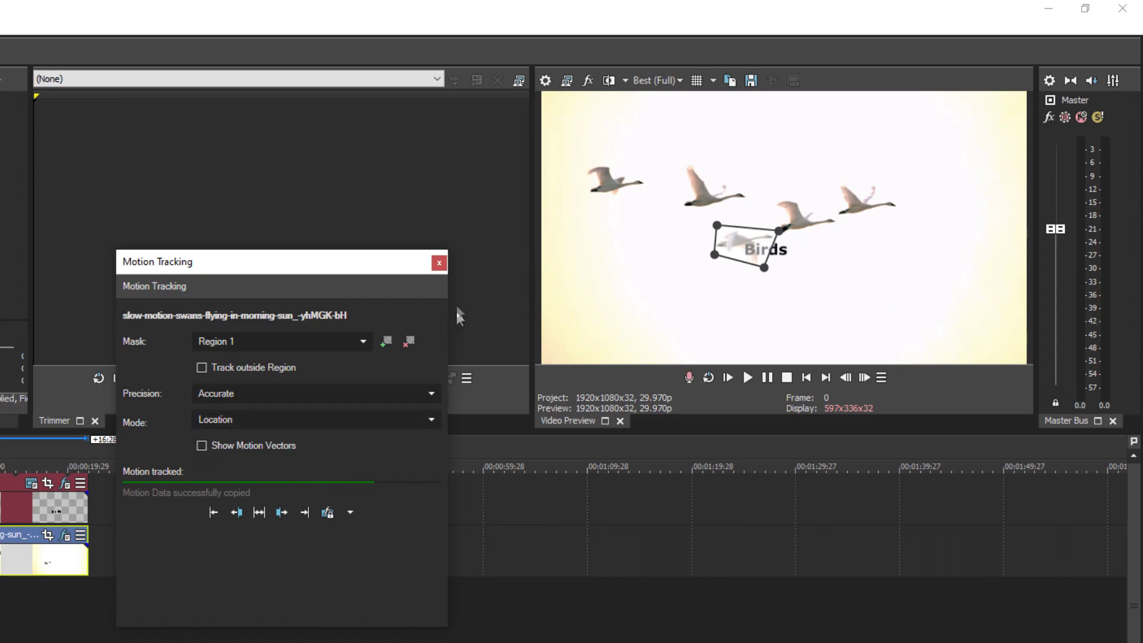
left_click(439, 262)
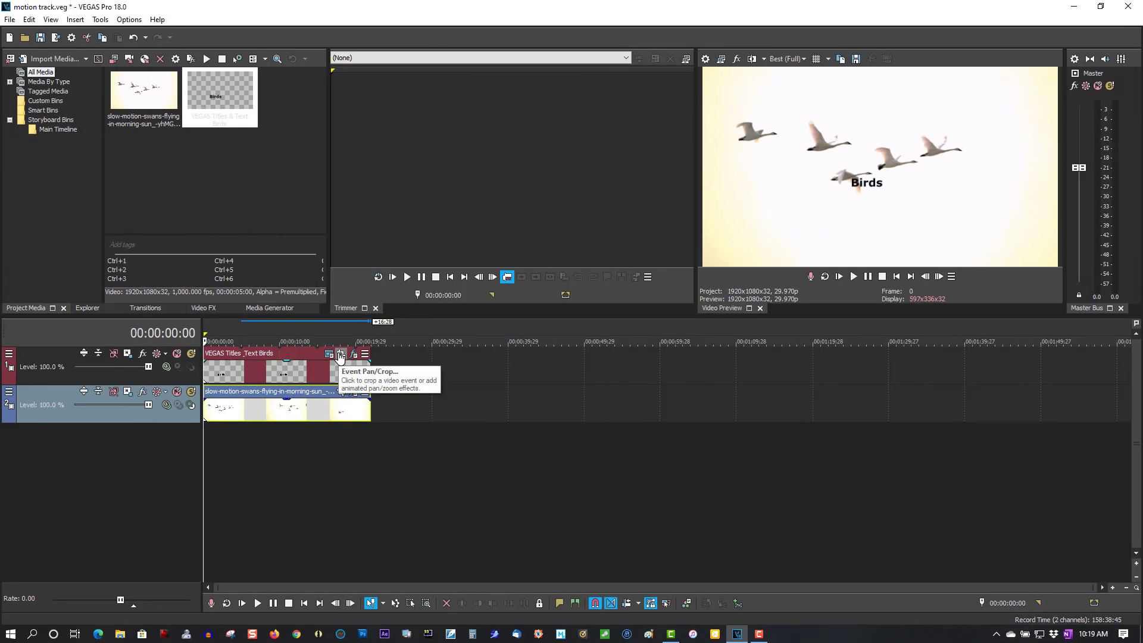
In Event Pan/Crop, shrink the frame to enlarge the Birds title and centre it beneath the swan
left_click(340, 355)
left_click_drag(568, 395, 589, 377)
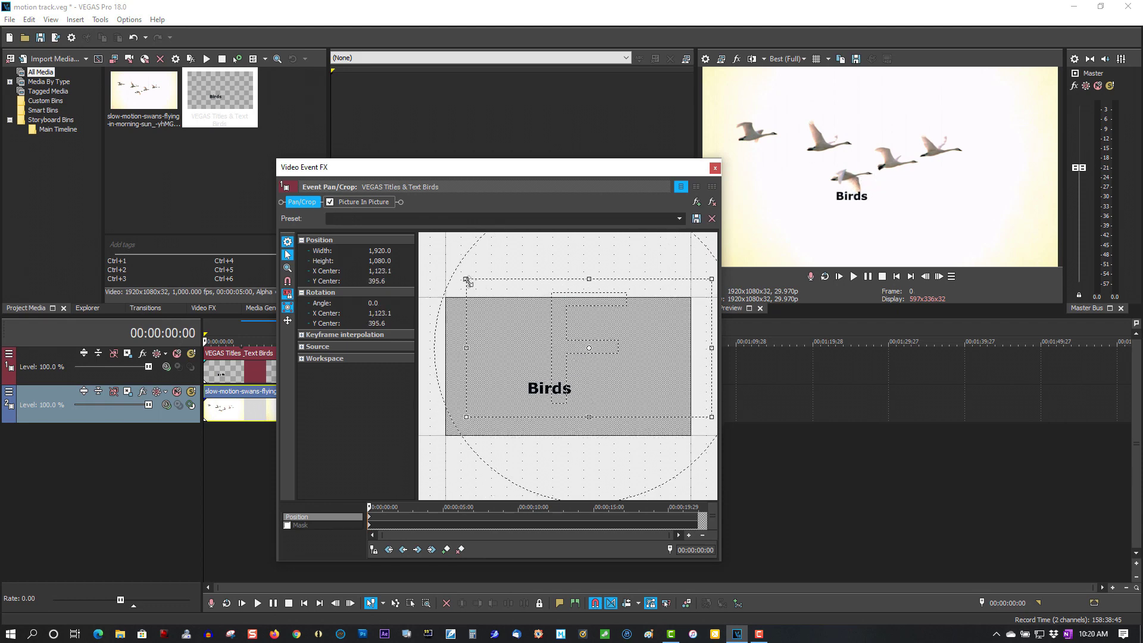
left_click_drag(467, 280, 502, 299)
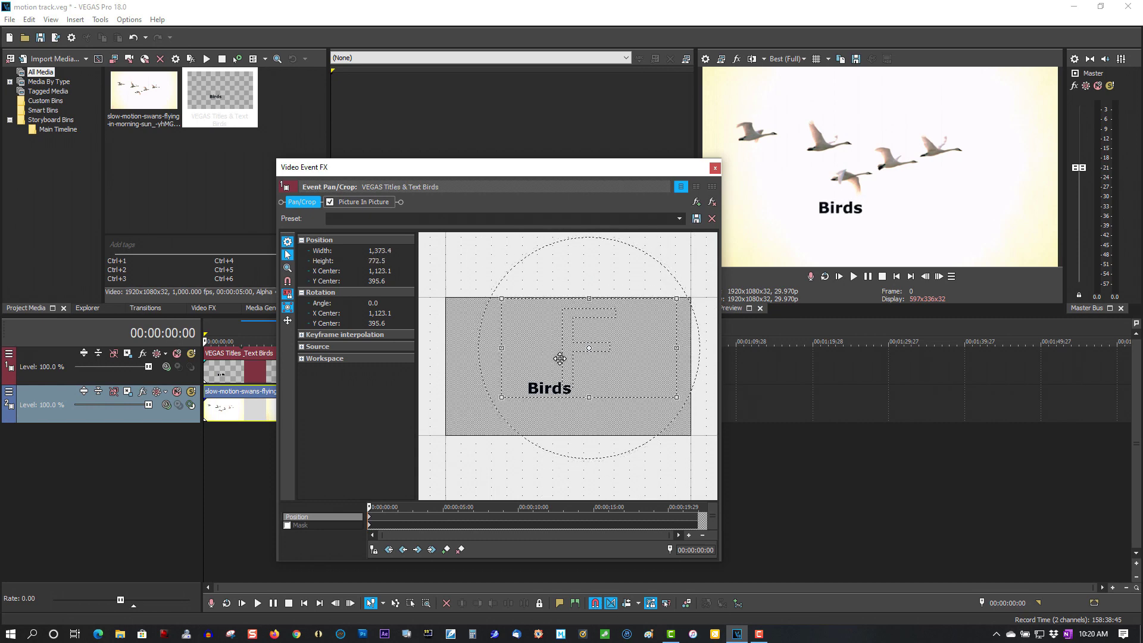
left_click_drag(560, 358, 546, 367)
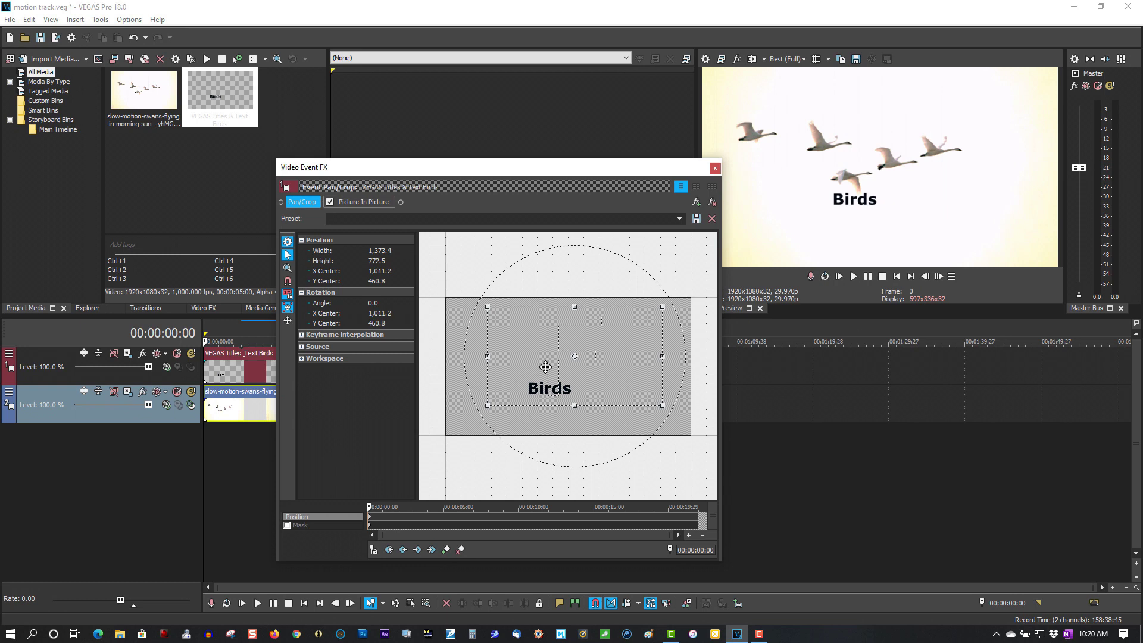
left_click(715, 170)
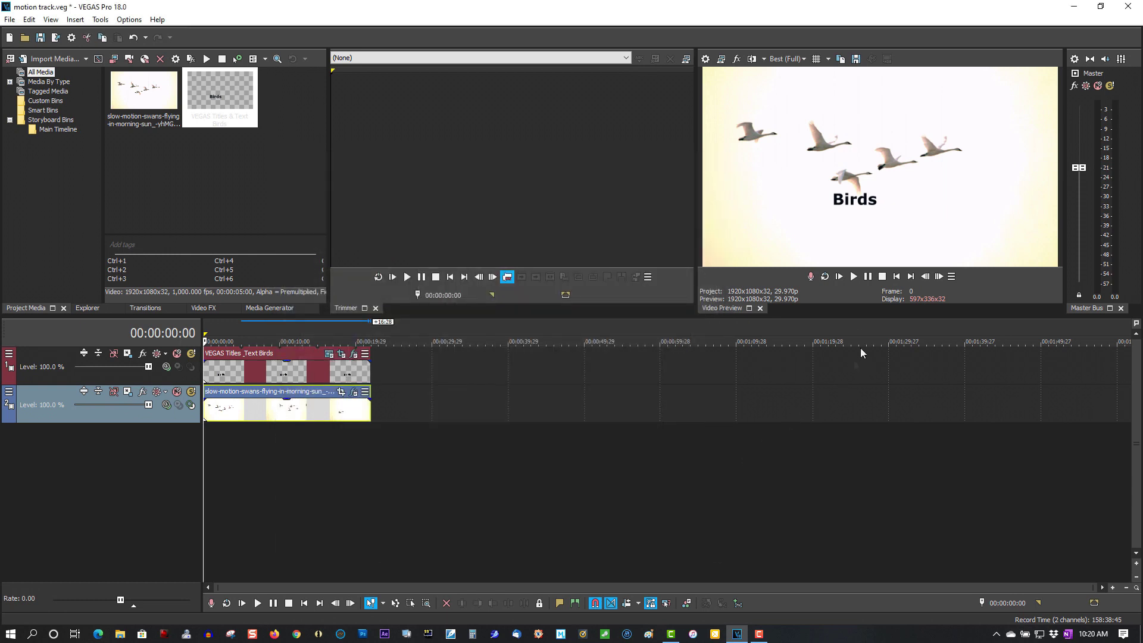
Play about fifteen seconds to confirm the Birds title follows the swan, then pause
left_click(855, 278)
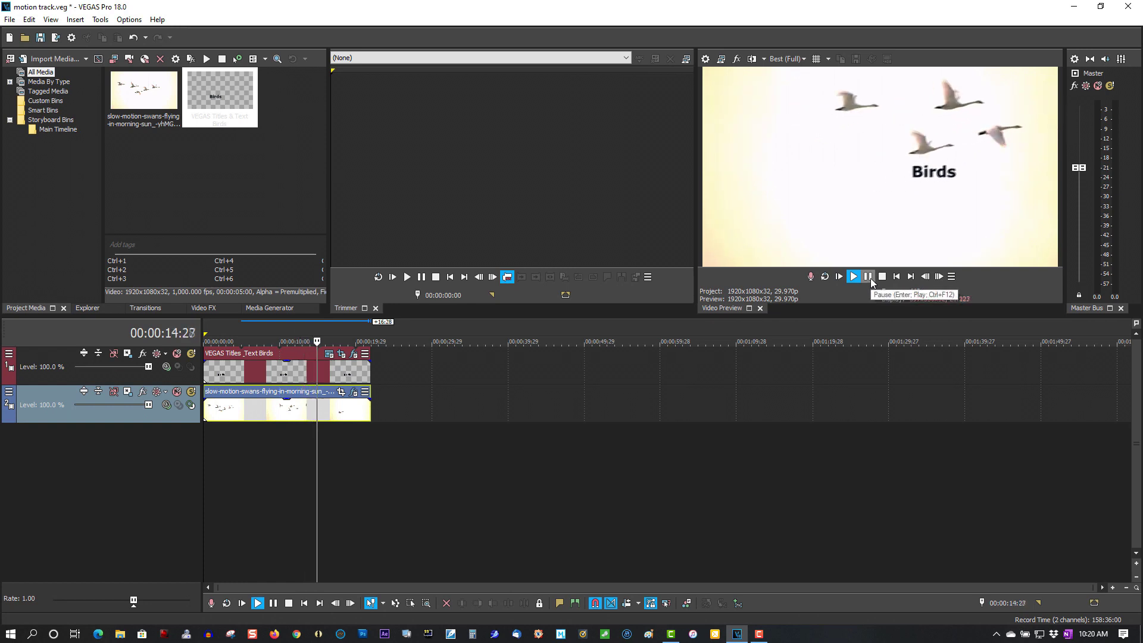
left_click(868, 277)
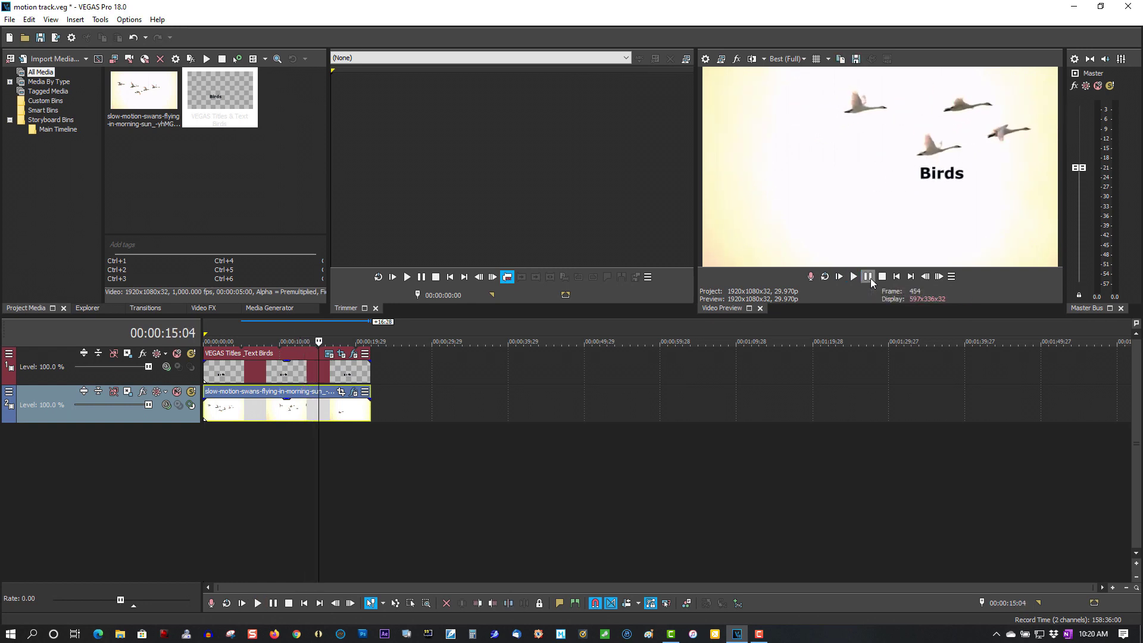